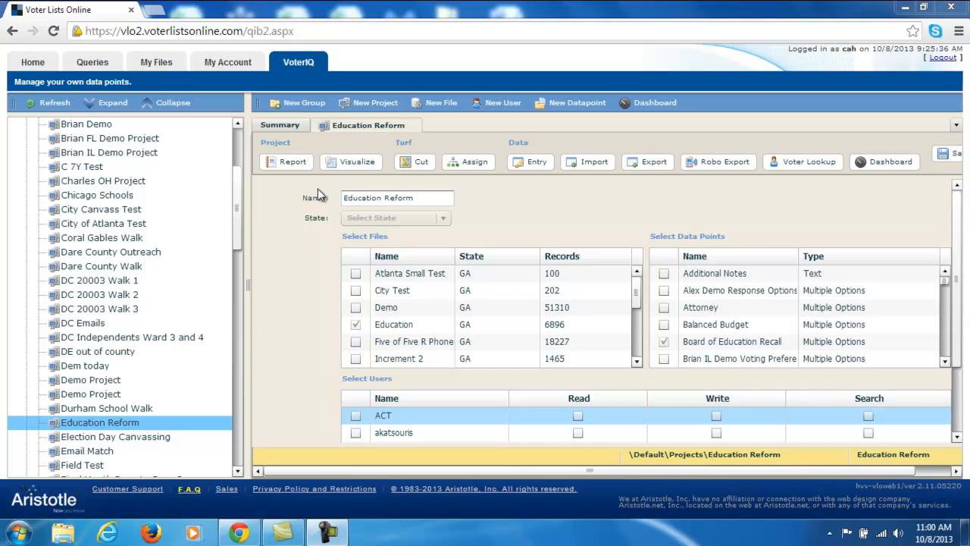
# Step: Open the turf-cutting map for the Education Reform project and bring the voter cluster east of Atlanta into view
pyautogui.click(419, 167)
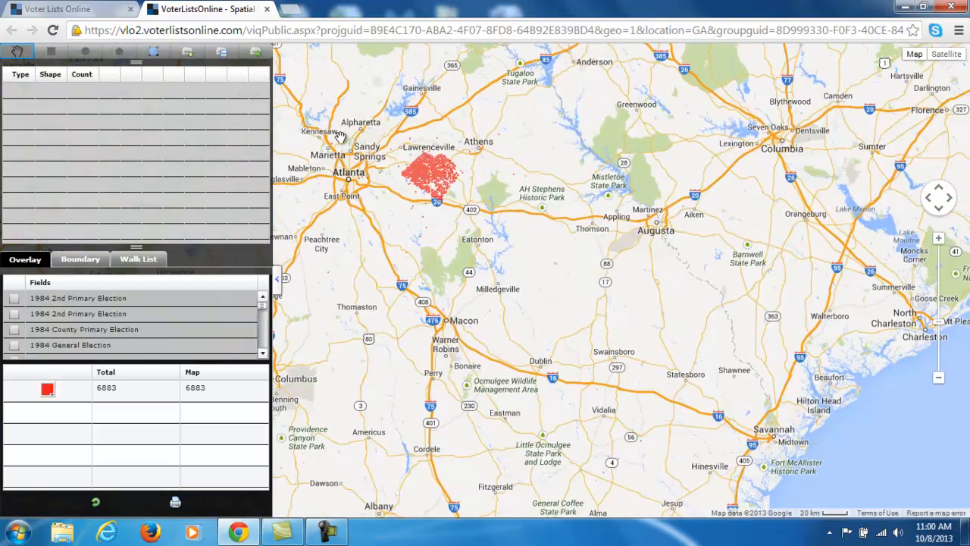
pyautogui.moveTo(422, 188); pyautogui.dragTo(561, 326)
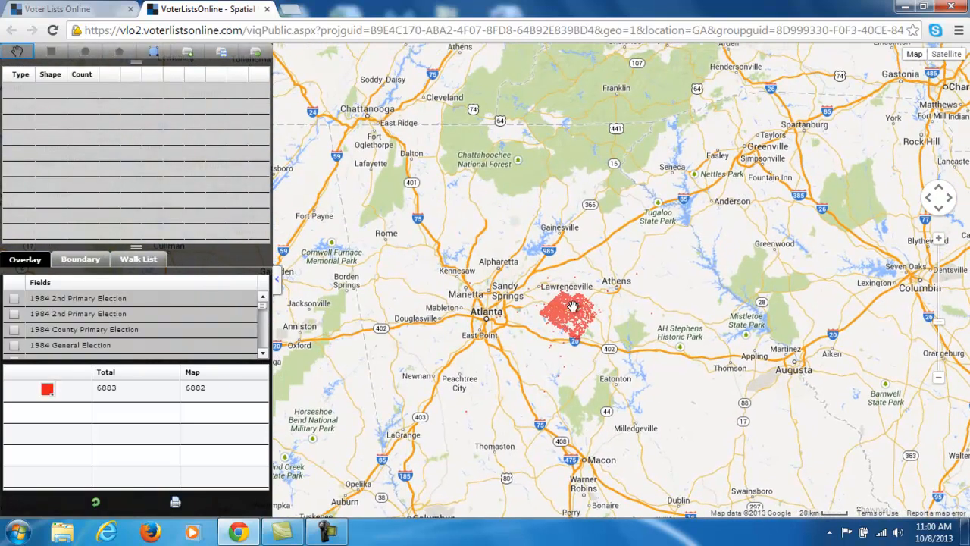
pyautogui.scroll(1, 568, 312)
pyautogui.moveTo(576, 388); pyautogui.dragTo(554, 356)
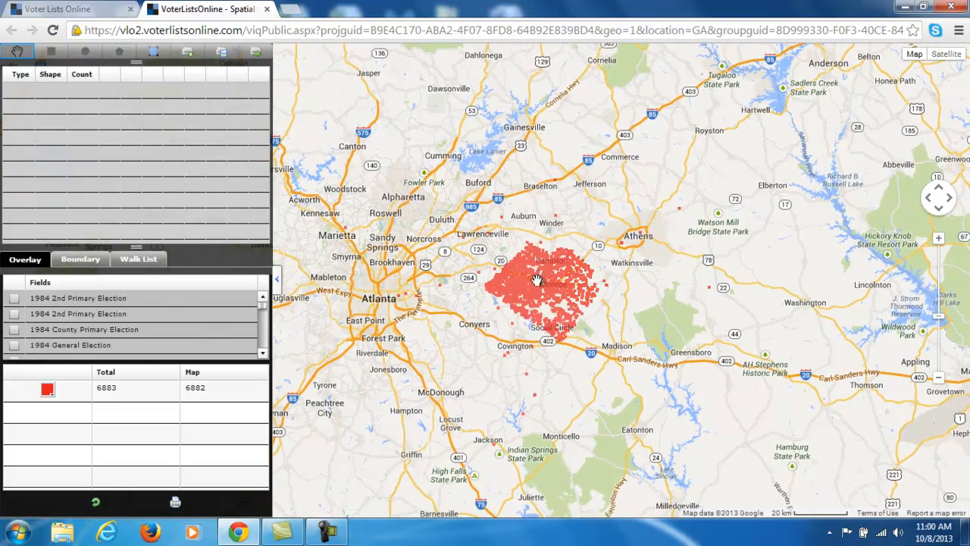
pyautogui.scroll(1, 537, 282)
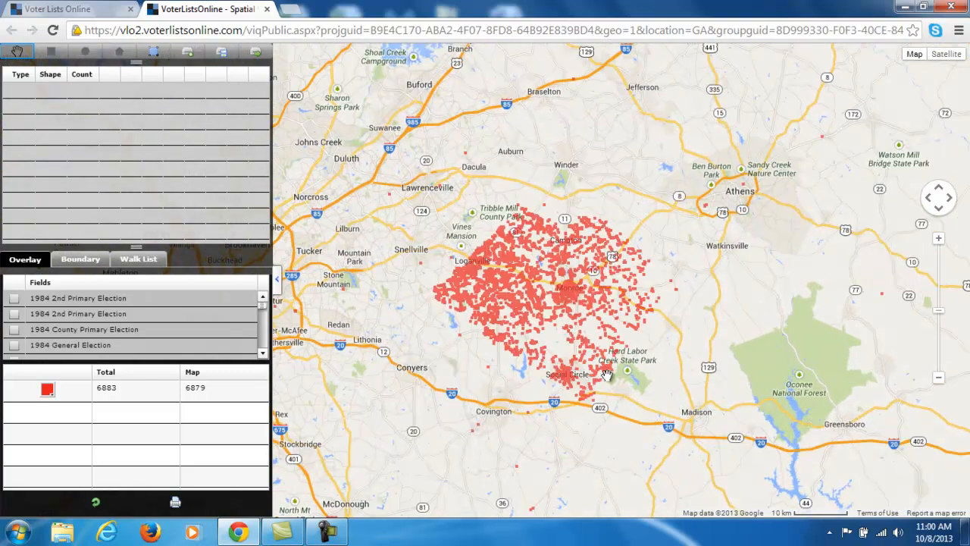
pyautogui.moveTo(608, 375); pyautogui.dragTo(575, 345)
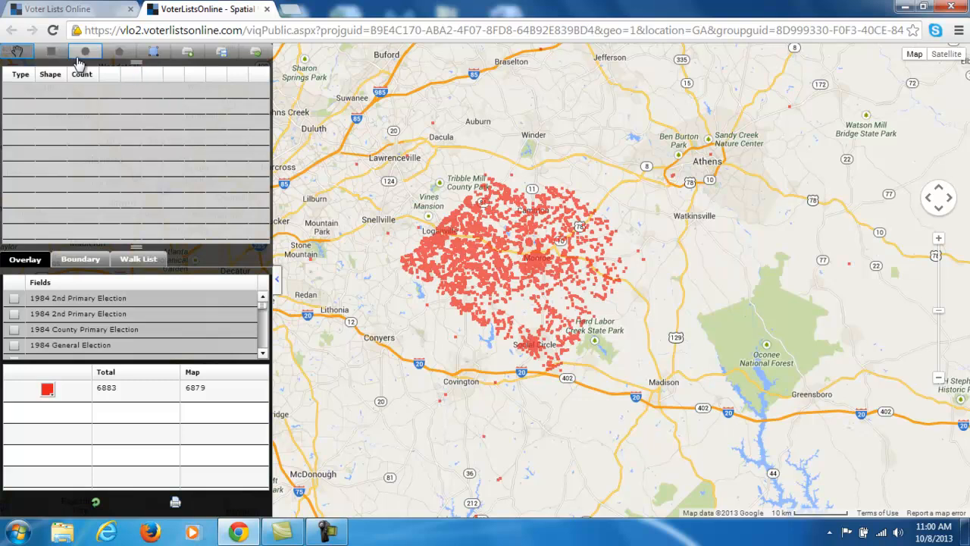
# Step: Draw a four-sided polygon turf around the whole voter cluster and calculate its voter count
pyautogui.click(119, 55)
pyautogui.click(528, 128)
pyautogui.click(357, 273)
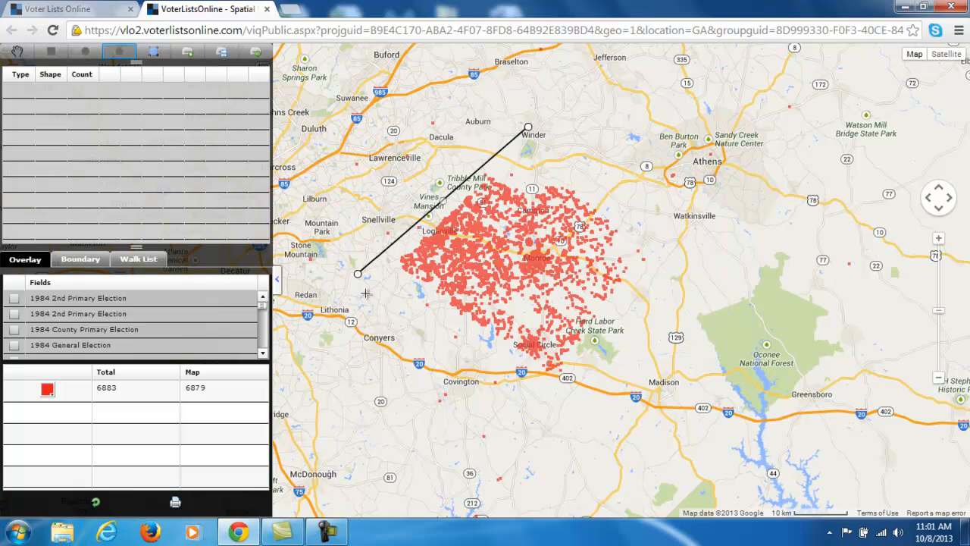
pyautogui.click(560, 411)
pyautogui.click(706, 240)
pyautogui.click(529, 129)
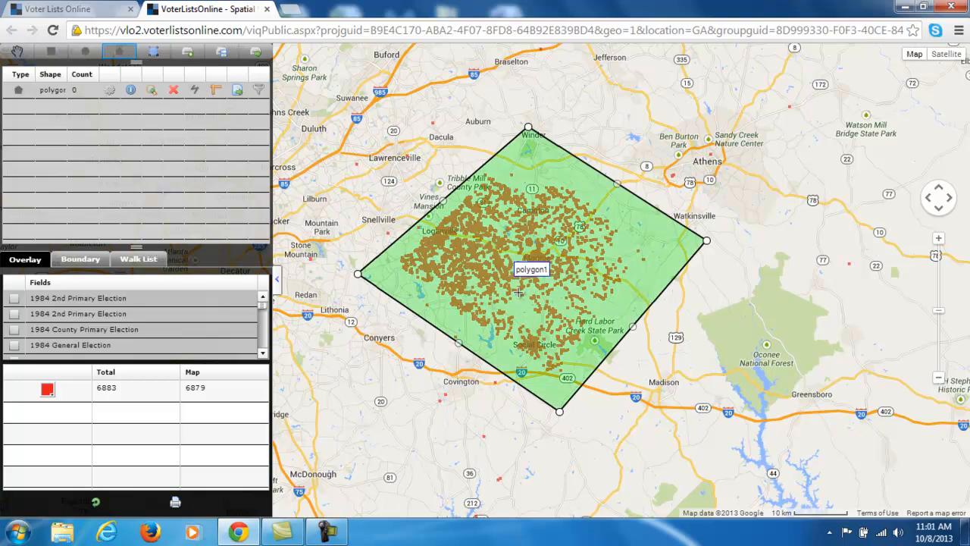
pyautogui.click(107, 91)
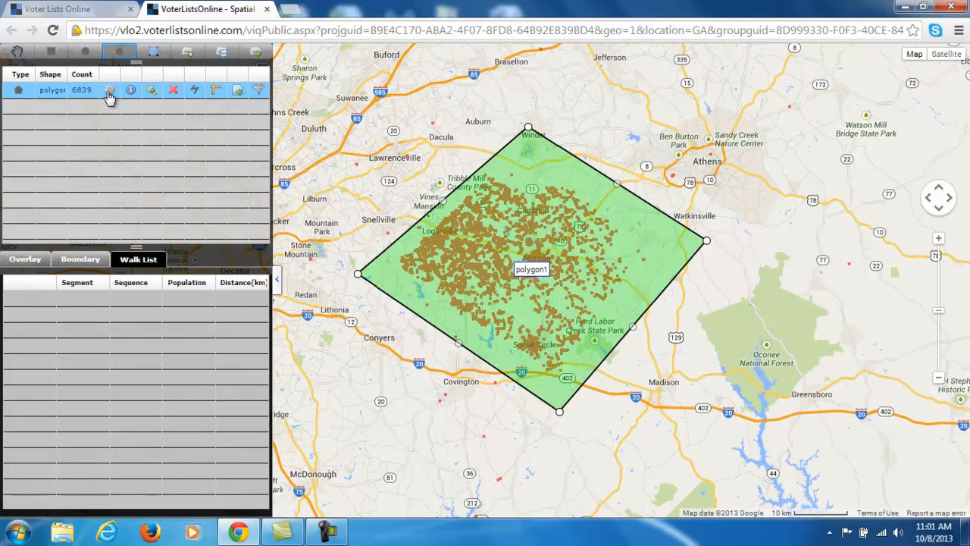
# Step: Apply the Precinct field as the map overlay so that voters are coloured by precinct
pyautogui.click(11, 262)
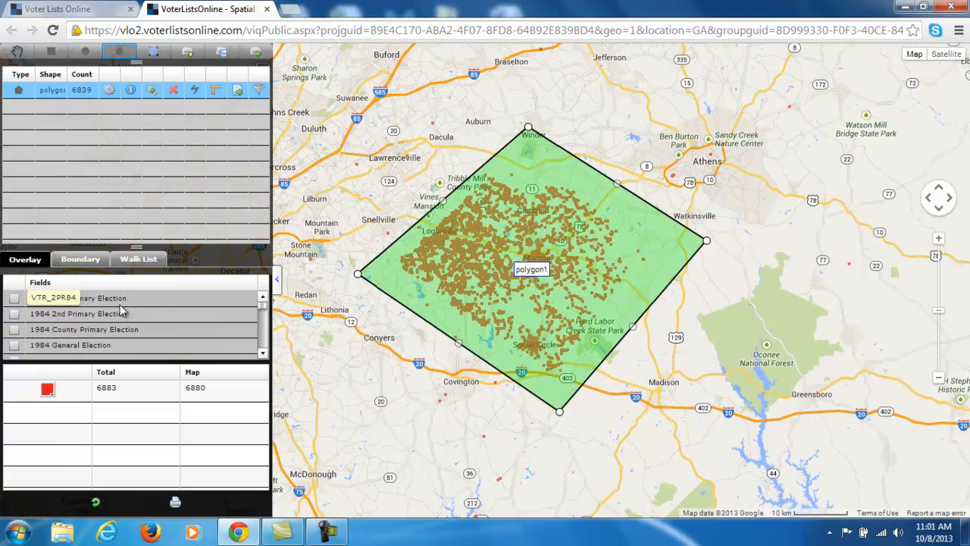
pyautogui.moveTo(264, 309); pyautogui.dragTo(265, 343)
pyautogui.click(266, 298)
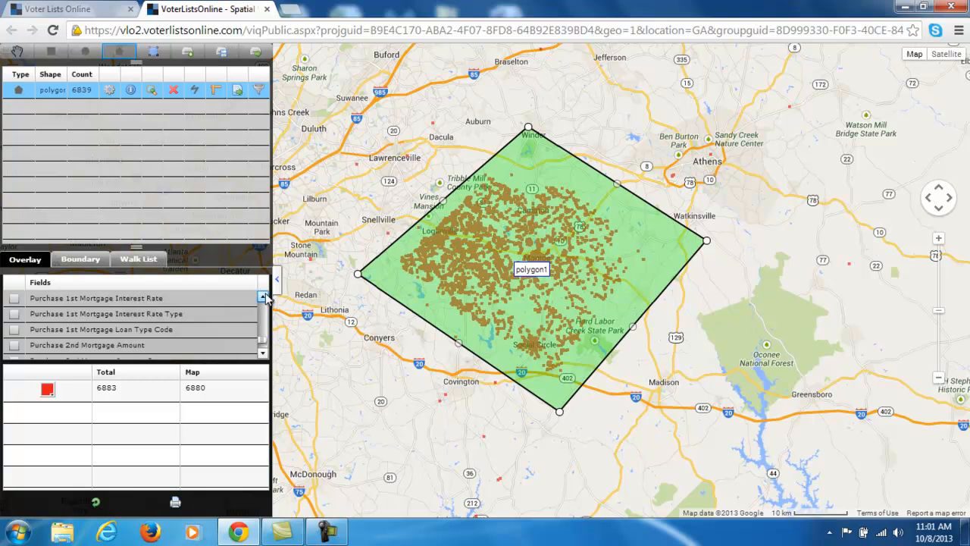
pyautogui.click(266, 298)
pyautogui.click(265, 298)
pyautogui.click(265, 298)
pyautogui.click(265, 298)
pyautogui.click(265, 298)
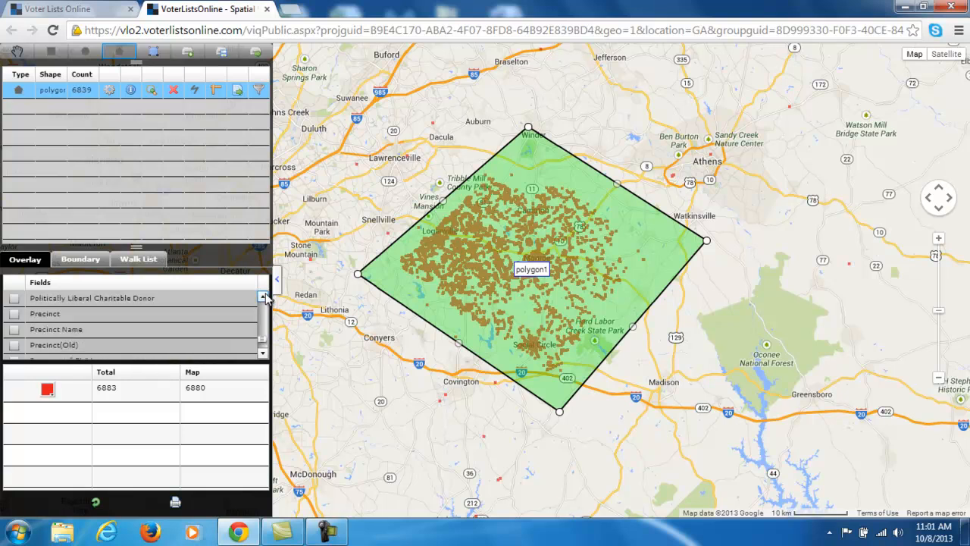
pyautogui.click(14, 313)
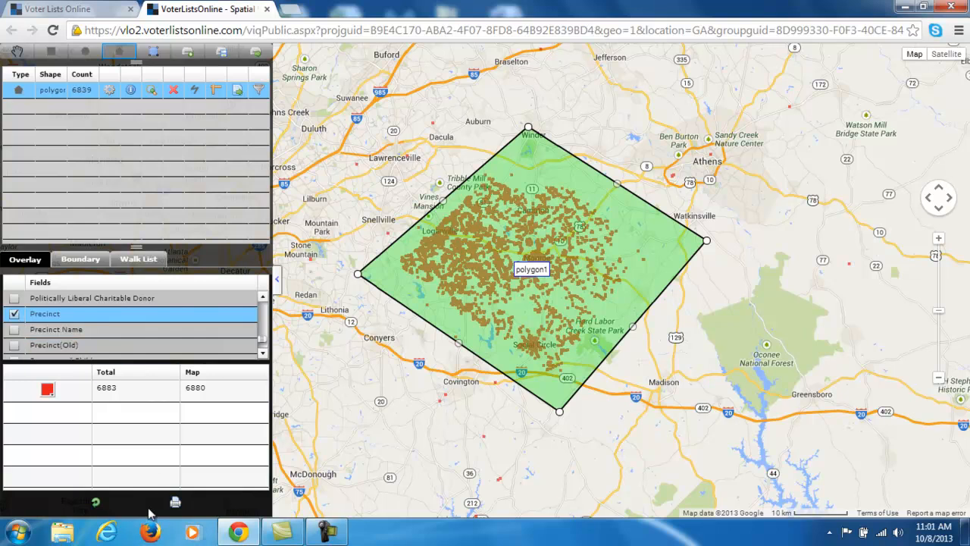
pyautogui.click(96, 505)
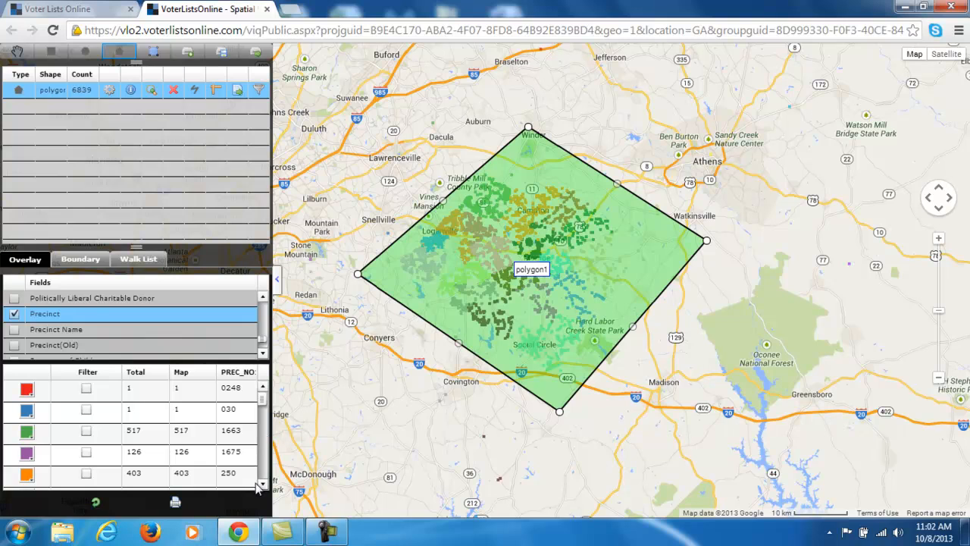
# Step: Filter the overlay to precinct 420 and generate a walk list for the polygon
pyautogui.moveTo(263, 393); pyautogui.dragTo(265, 429)
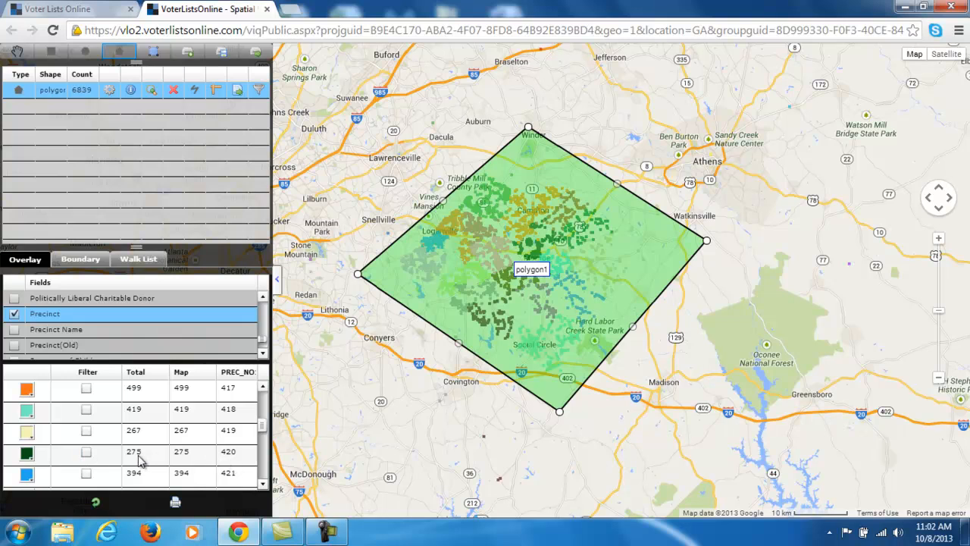
pyautogui.click(87, 452)
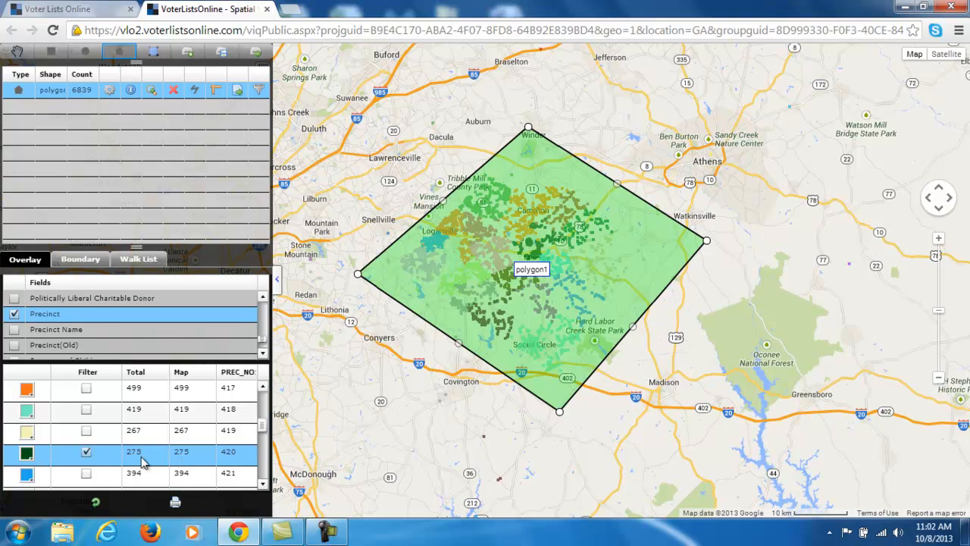
pyautogui.click(197, 94)
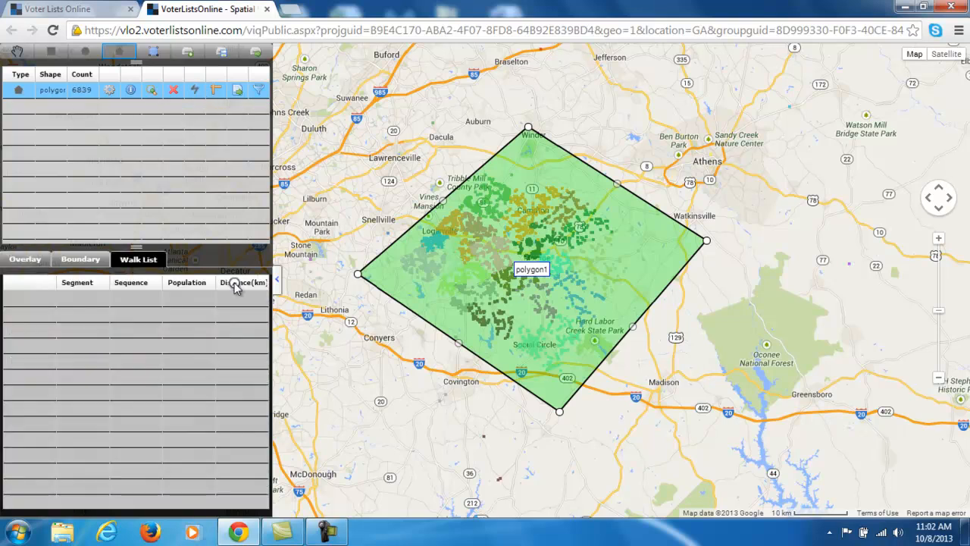
pyautogui.click(539, 237)
pyautogui.scroll(3, 536, 237)
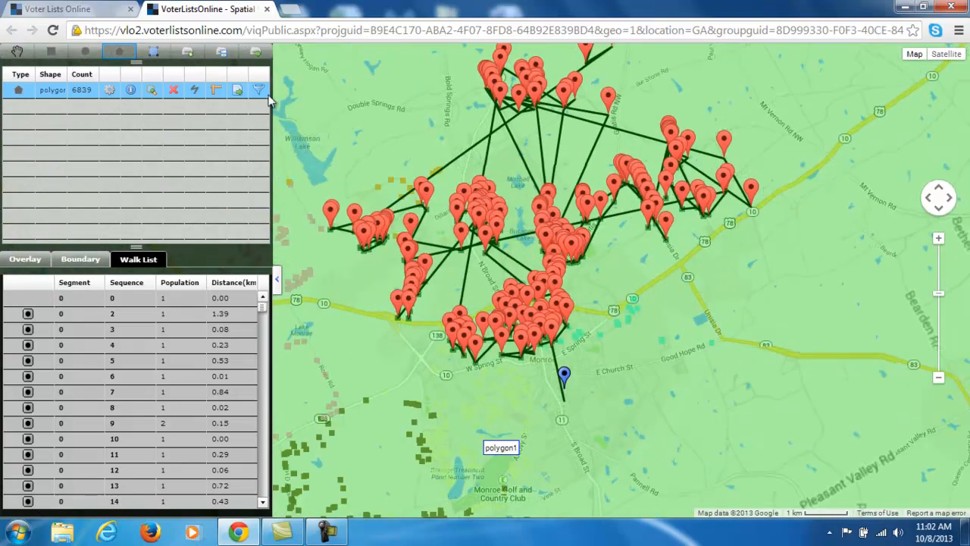
# Step: Optimize the polygon's walking route and make the northernmost marker its starting point
pyautogui.click(218, 90)
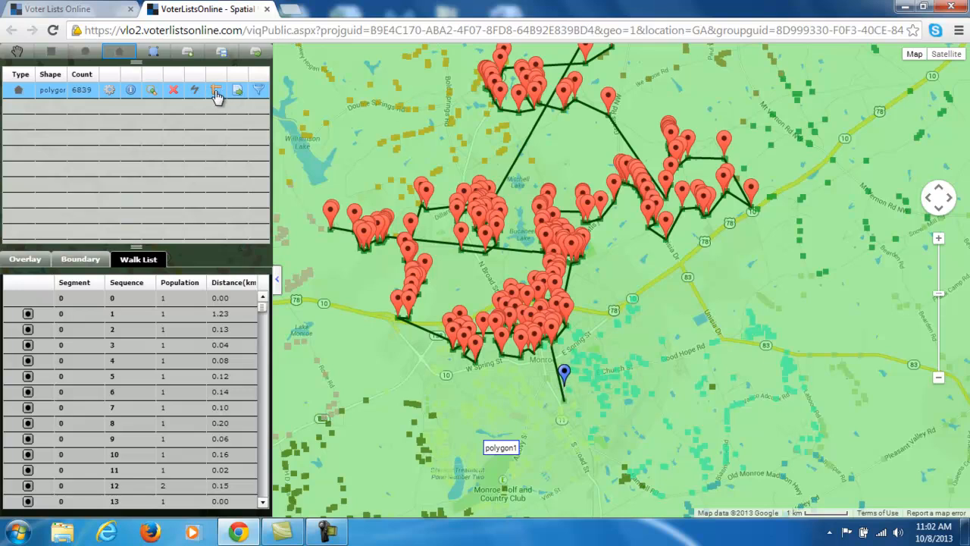
pyautogui.moveTo(636, 262); pyautogui.dragTo(638, 371)
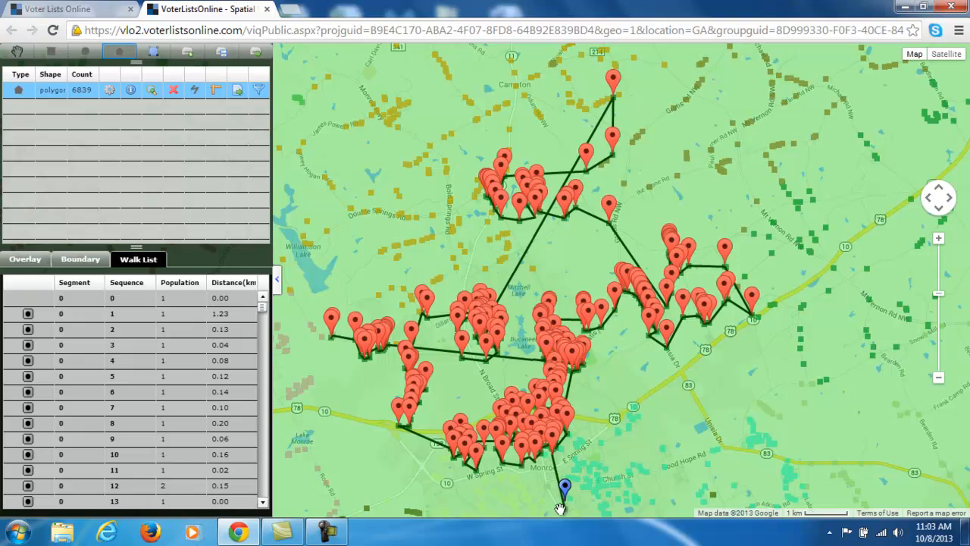
pyautogui.click(614, 80)
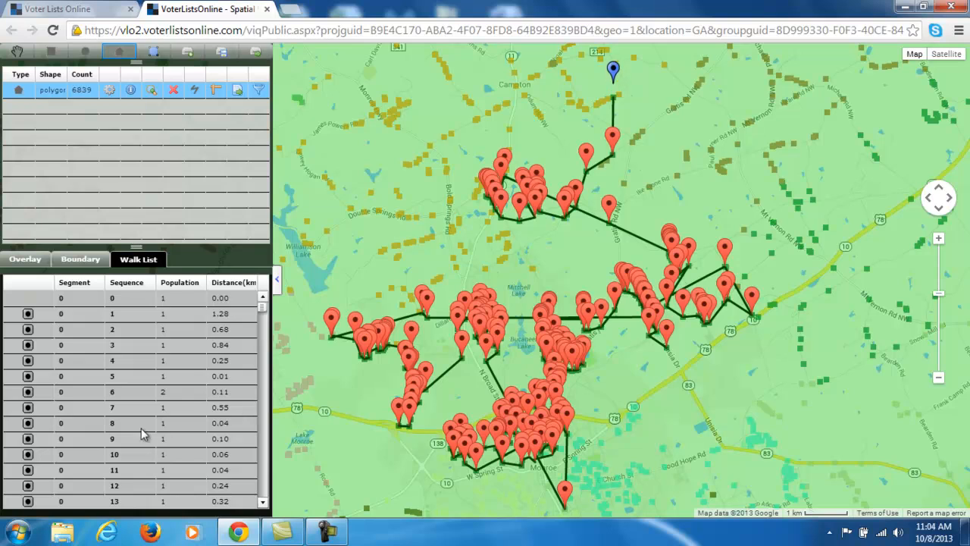
# Step: Split the walk list into segments 1 and 2, starting each at sequence 25 of the preceding segment
pyautogui.click(262, 502)
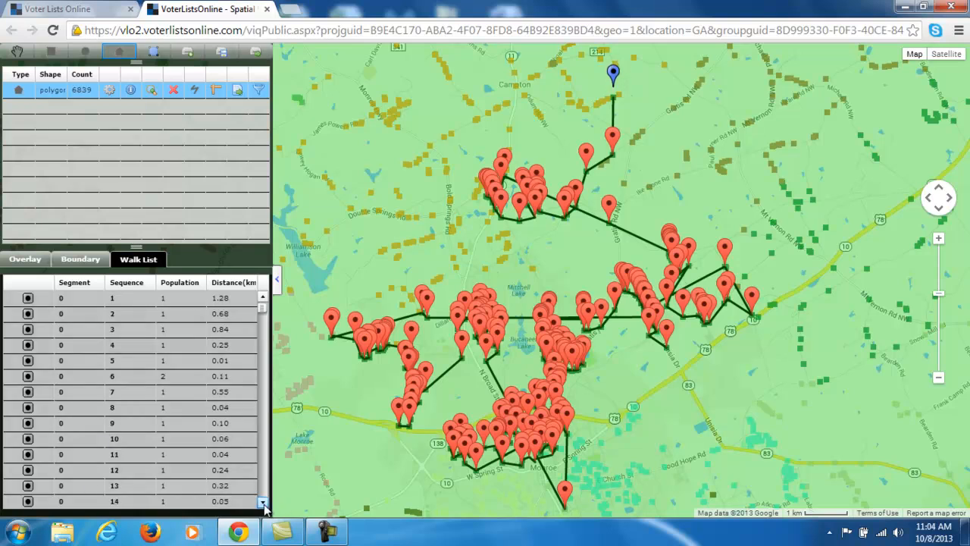
pyautogui.click(262, 502)
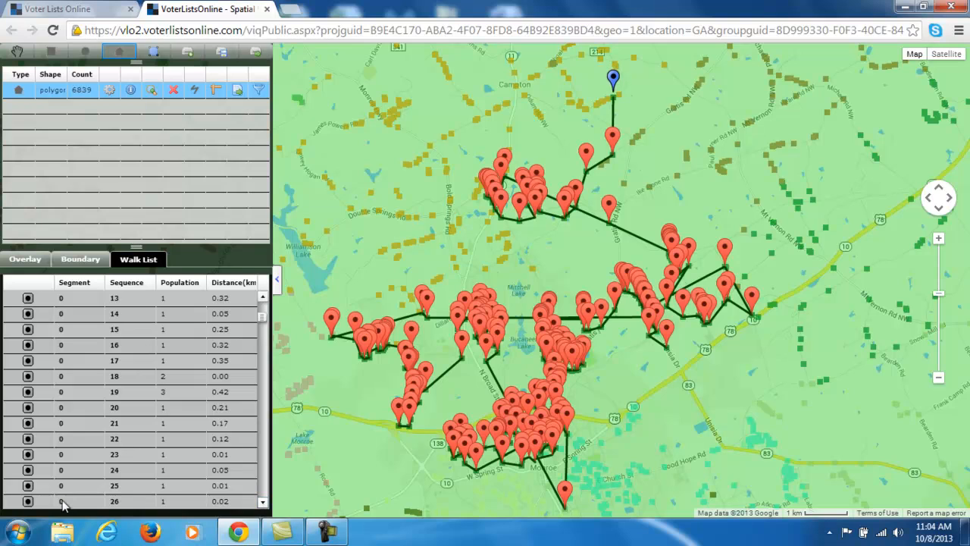
pyautogui.click(28, 489)
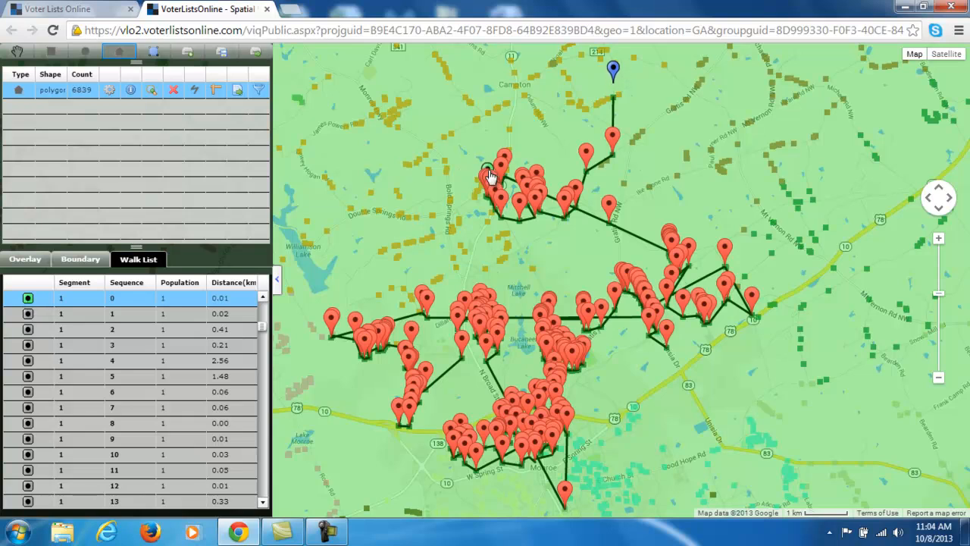
pyautogui.click(263, 502)
pyautogui.click(264, 504)
pyautogui.click(264, 504)
pyautogui.click(264, 504)
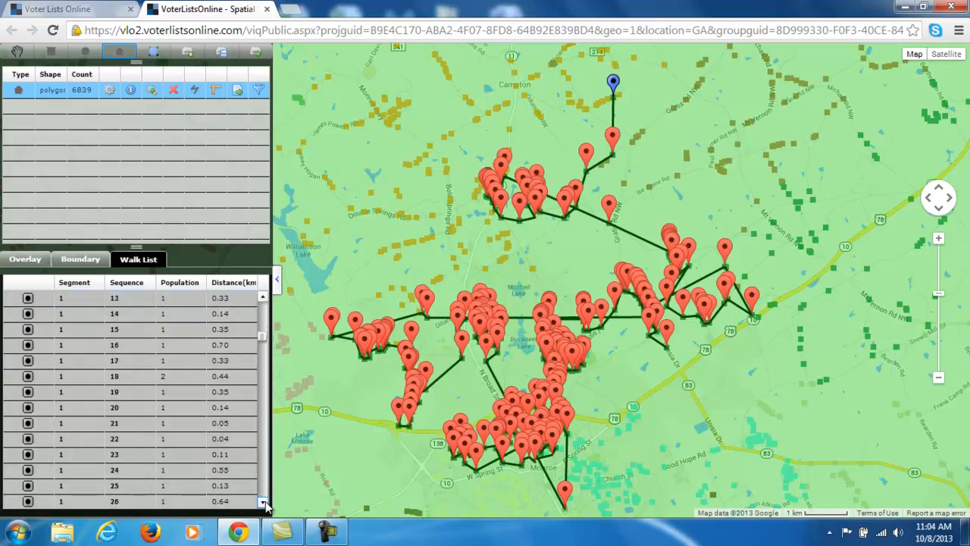
pyautogui.click(28, 488)
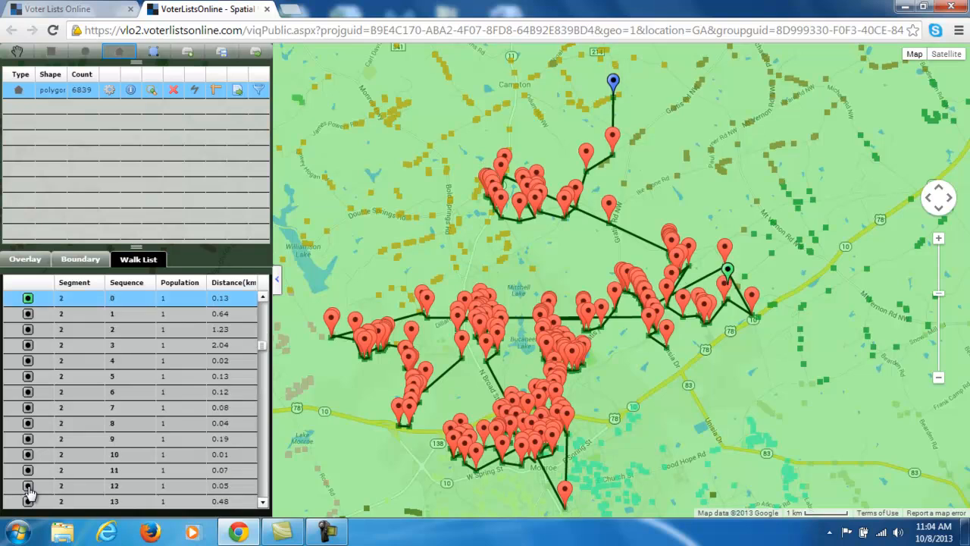
# Step: Split the walk list further down to start segments 3 and 4
pyautogui.click(264, 505)
pyautogui.click(264, 503)
pyautogui.click(264, 503)
pyautogui.click(28, 362)
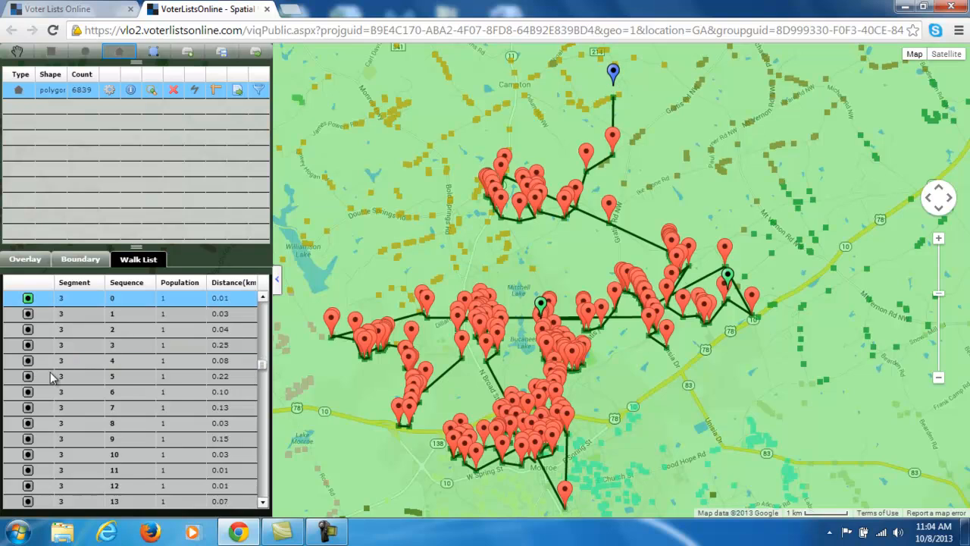
pyautogui.click(264, 503)
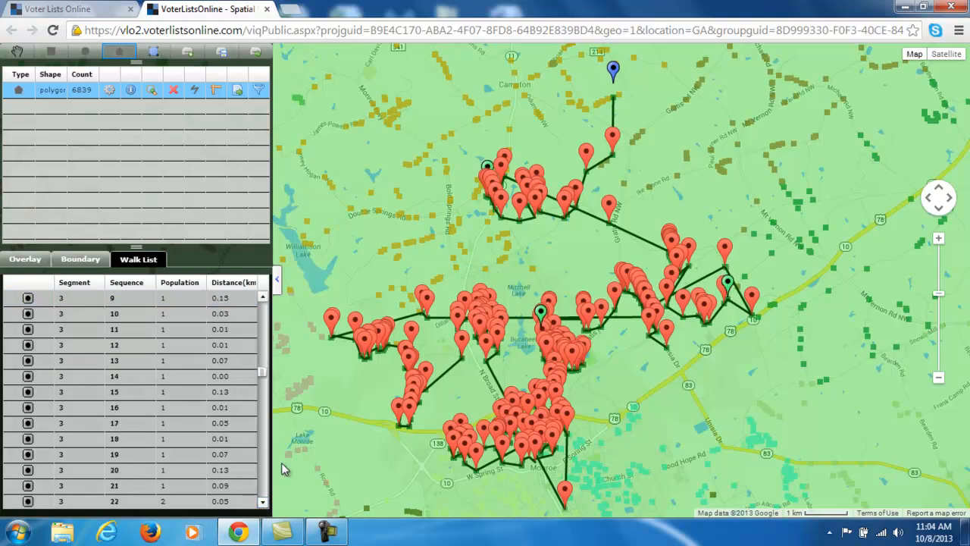
pyautogui.click(264, 503)
pyautogui.click(264, 504)
pyautogui.click(263, 504)
pyautogui.click(263, 503)
pyautogui.click(29, 491)
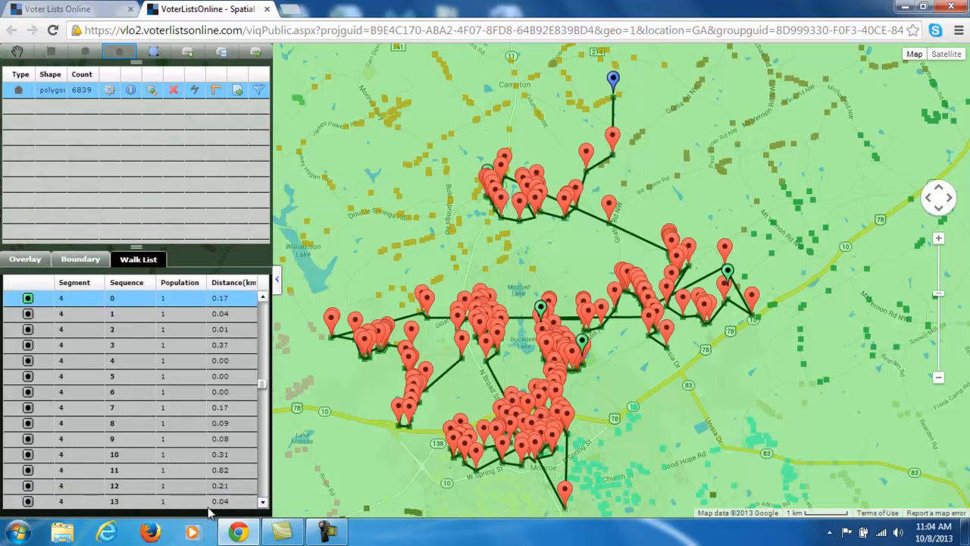
# Step: Continue dividing the walk list by starting segments 5 and 6
pyautogui.click(264, 504)
pyautogui.click(264, 504)
pyautogui.click(264, 503)
pyautogui.click(27, 489)
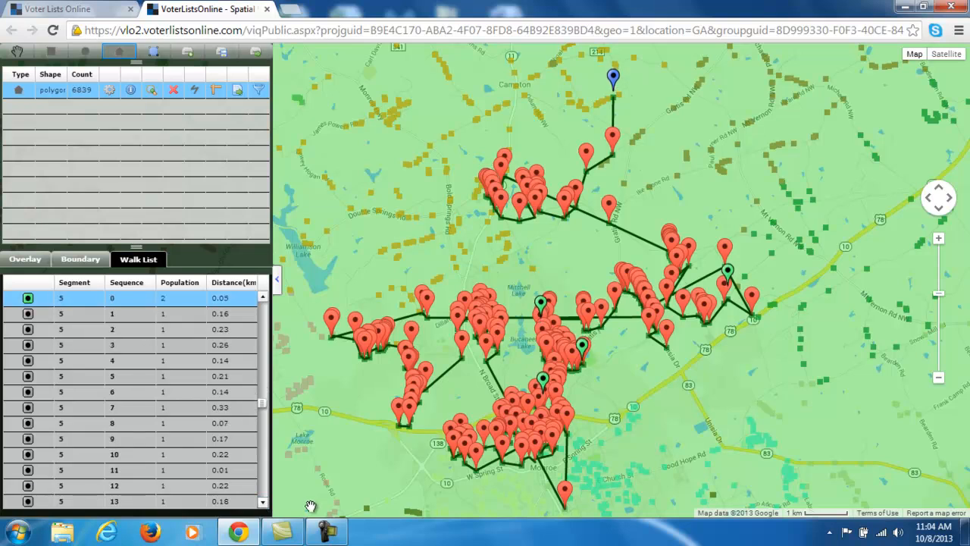
pyautogui.click(264, 503)
pyautogui.click(264, 503)
pyautogui.click(263, 504)
pyautogui.click(264, 503)
pyautogui.click(29, 345)
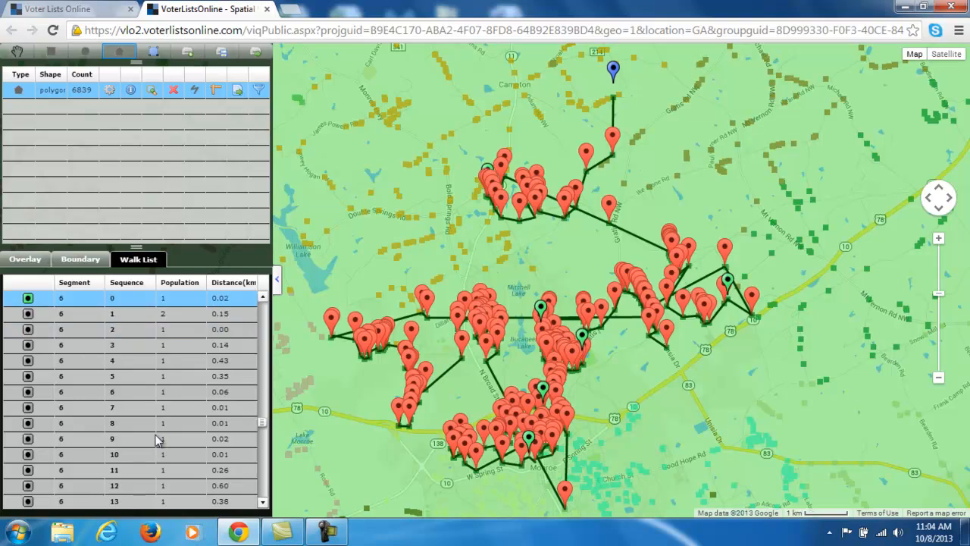
# Step: Divide the remaining stops of the walk list by starting segments 7 and 8
pyautogui.click(263, 504)
pyautogui.click(263, 503)
pyautogui.click(263, 504)
pyautogui.click(28, 501)
pyautogui.click(263, 501)
pyautogui.scroll(-5, 263, 503)
pyautogui.click(25, 426)
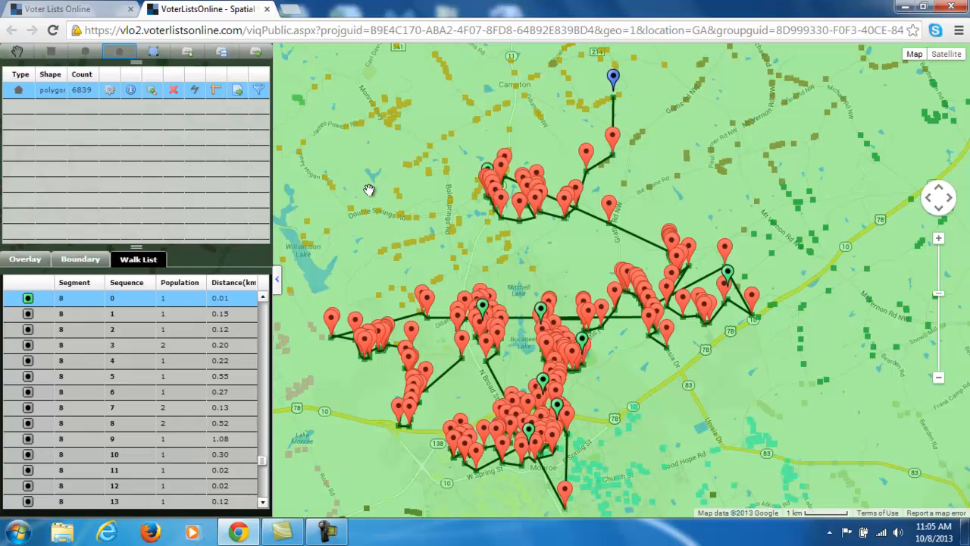
# Step: Check the filter applied to the polygon and save the turf under the name Precinct 420 Monroe
pyautogui.click(260, 96)
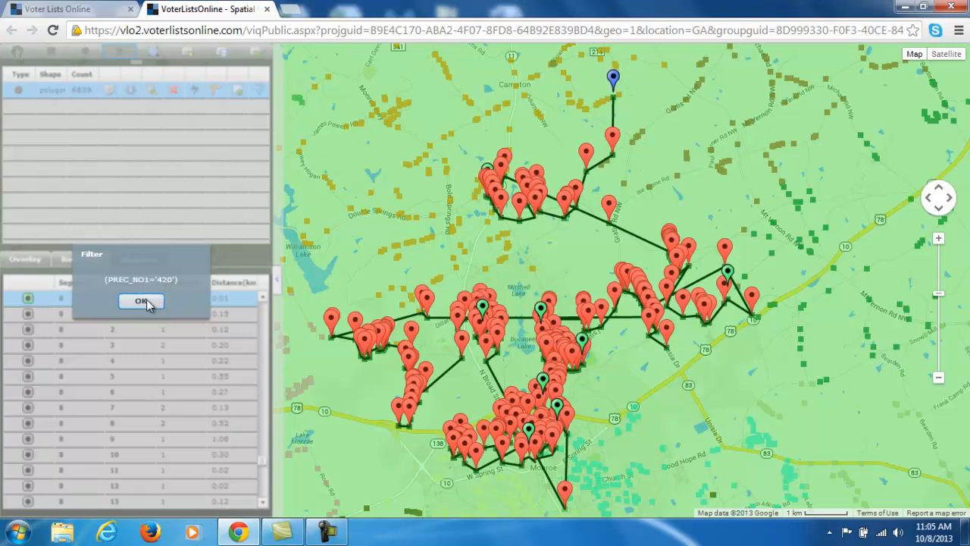
pyautogui.click(141, 301)
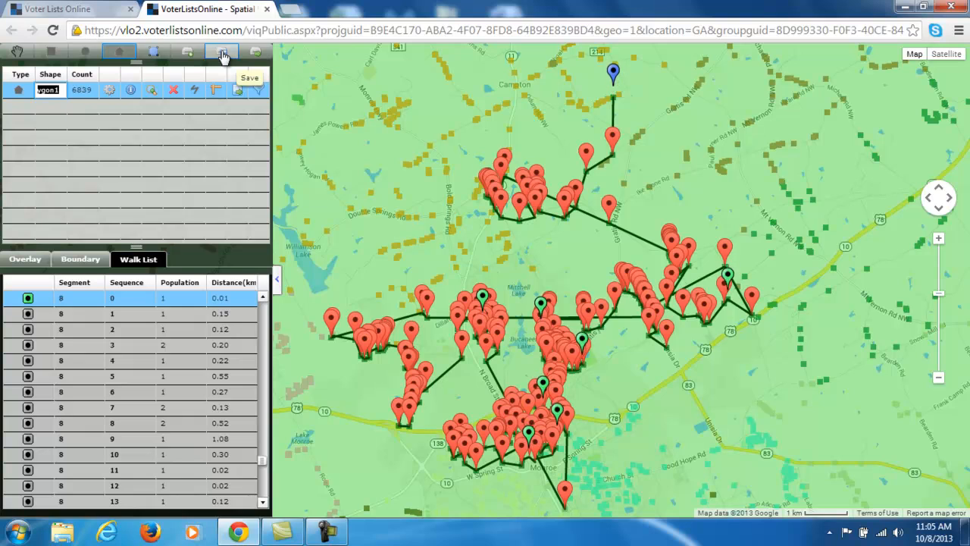
pyautogui.click(222, 55)
pyautogui.click(146, 319)
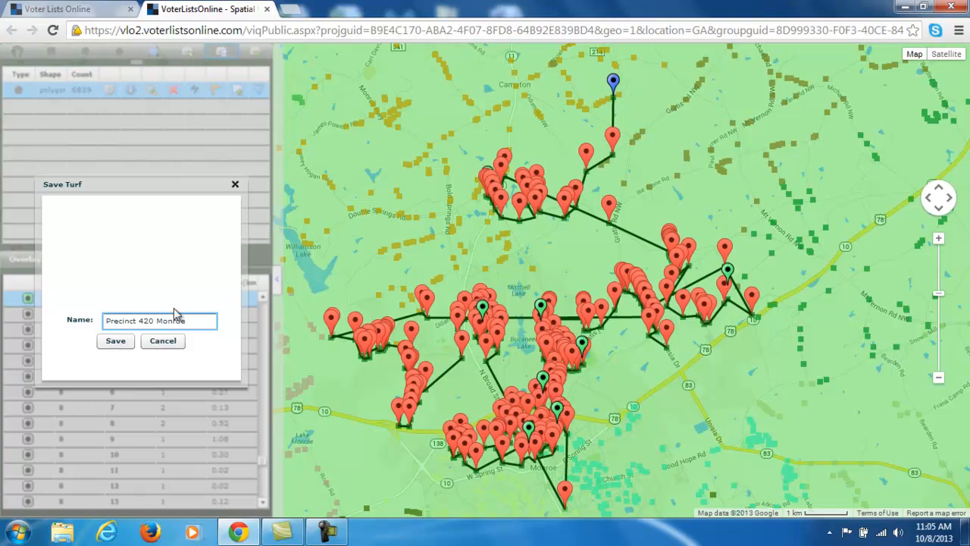
pyautogui.click(115, 341)
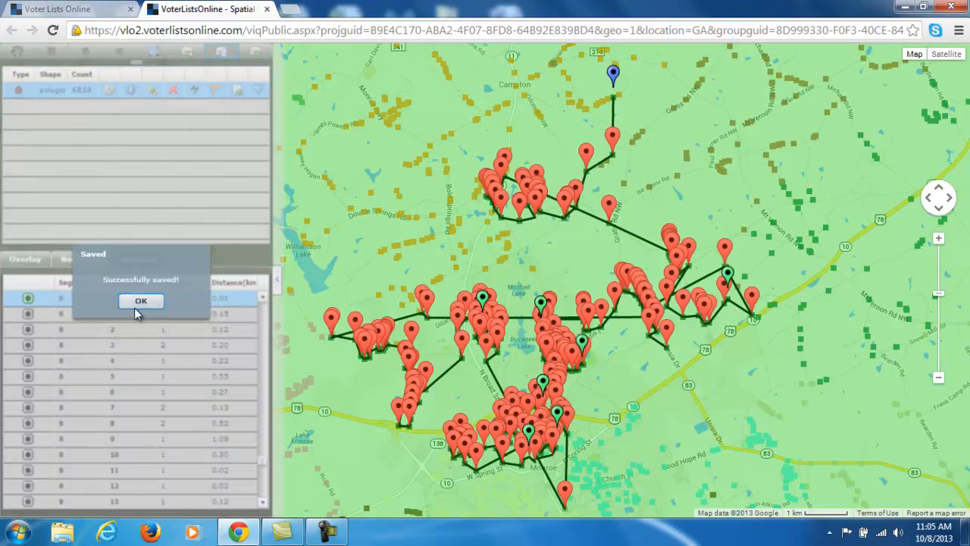
# Step: Start a new turf, clearing all shapes from the map, and bring up the Precinct overlay fields
pyautogui.click(140, 302)
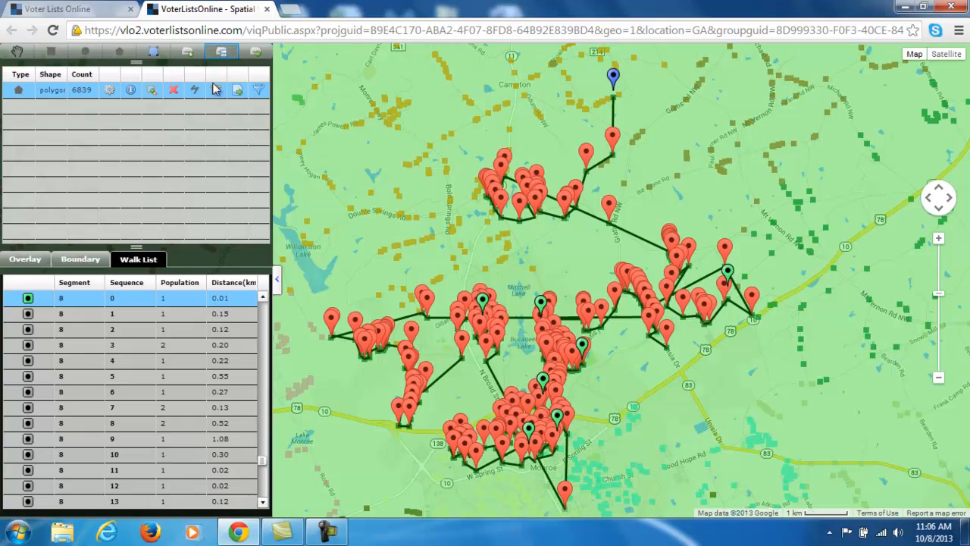
pyautogui.click(188, 52)
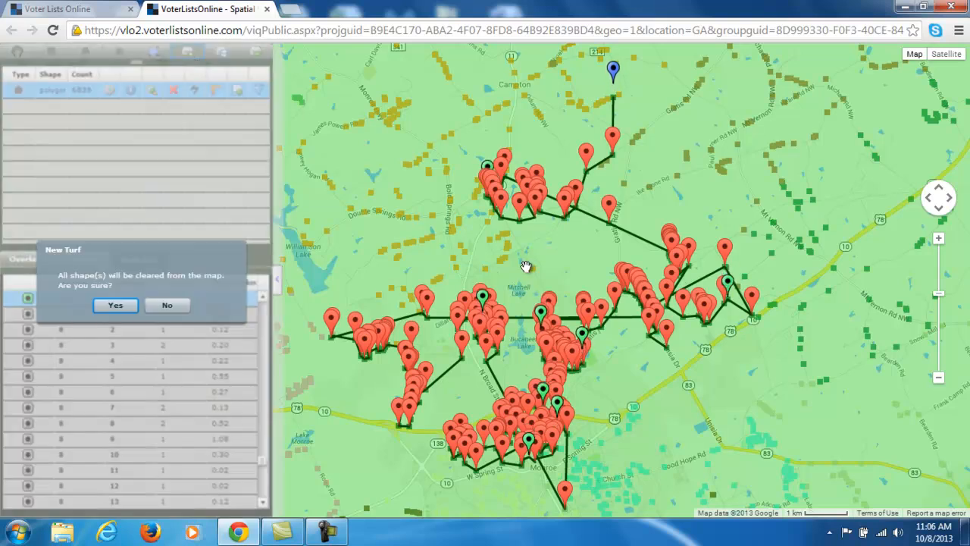
pyautogui.click(111, 307)
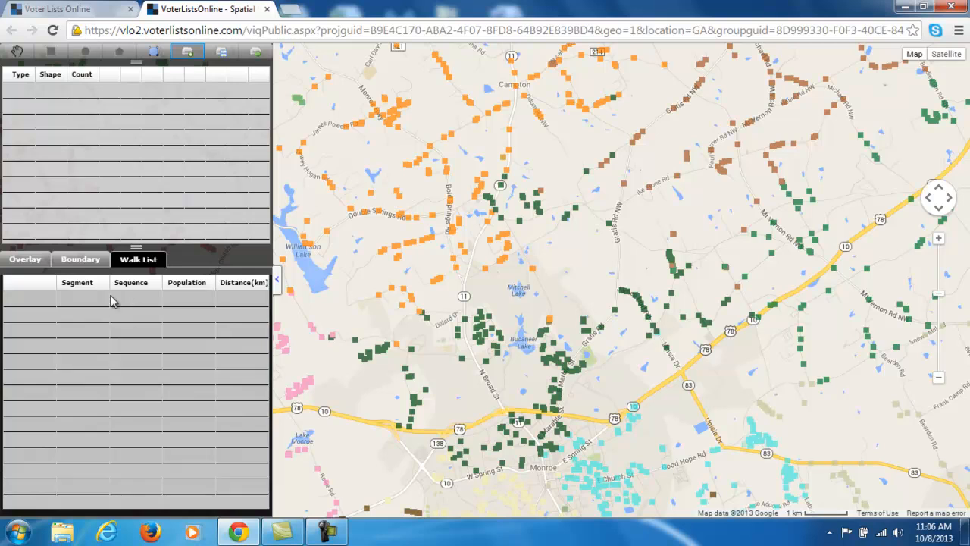
pyautogui.click(21, 262)
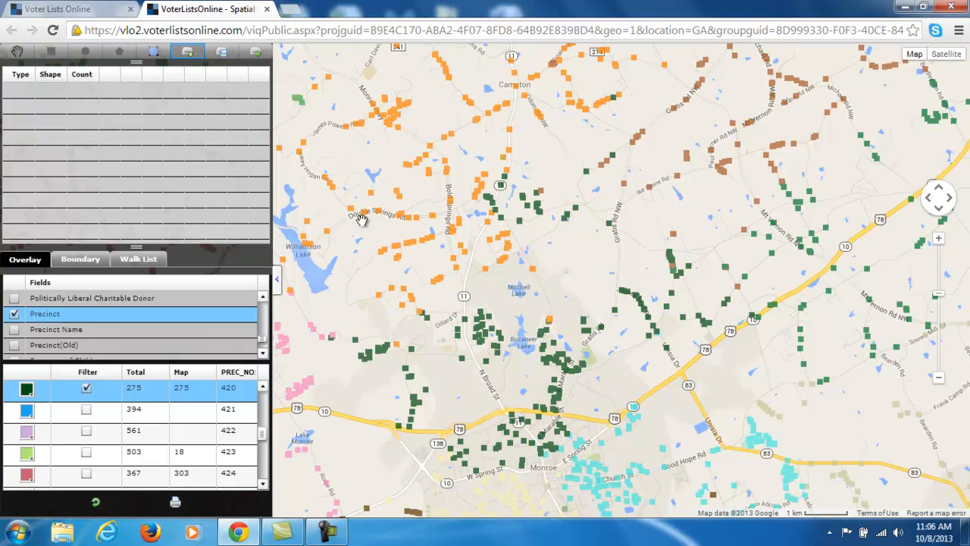
pyautogui.scroll(-1, 362, 219)
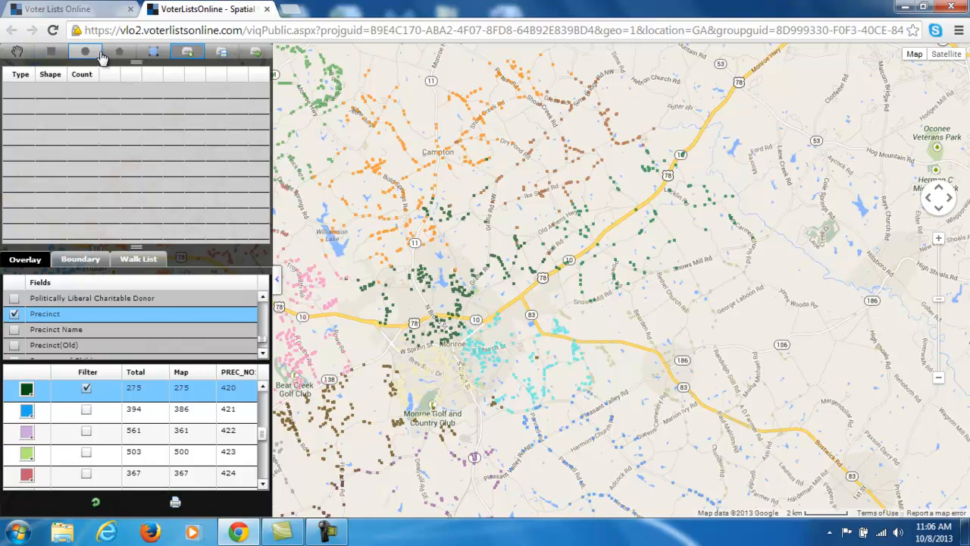
# Step: Look up the Precinct 420 Monroe turf in the Education Reform project's turf assignment list, leaving it unassigned
pyautogui.click(80, 16)
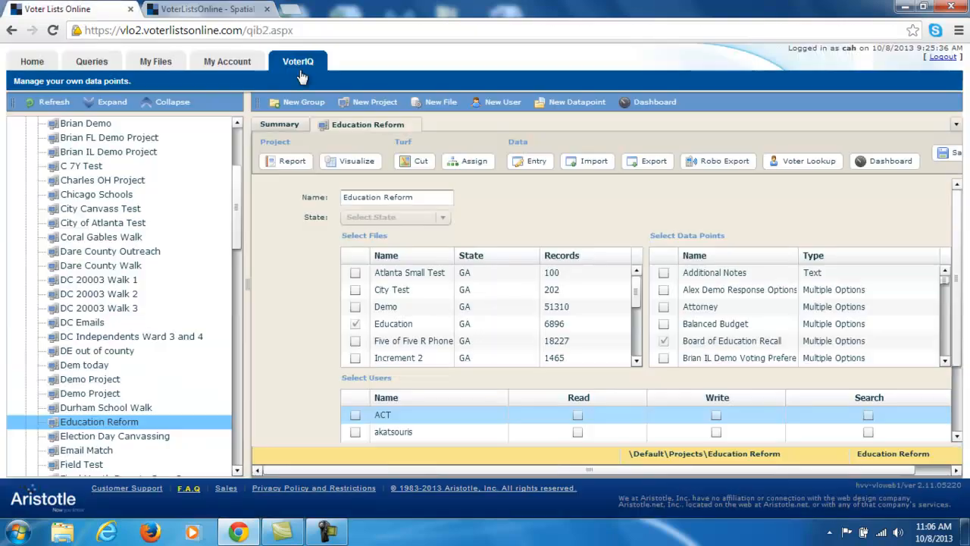
pyautogui.click(473, 167)
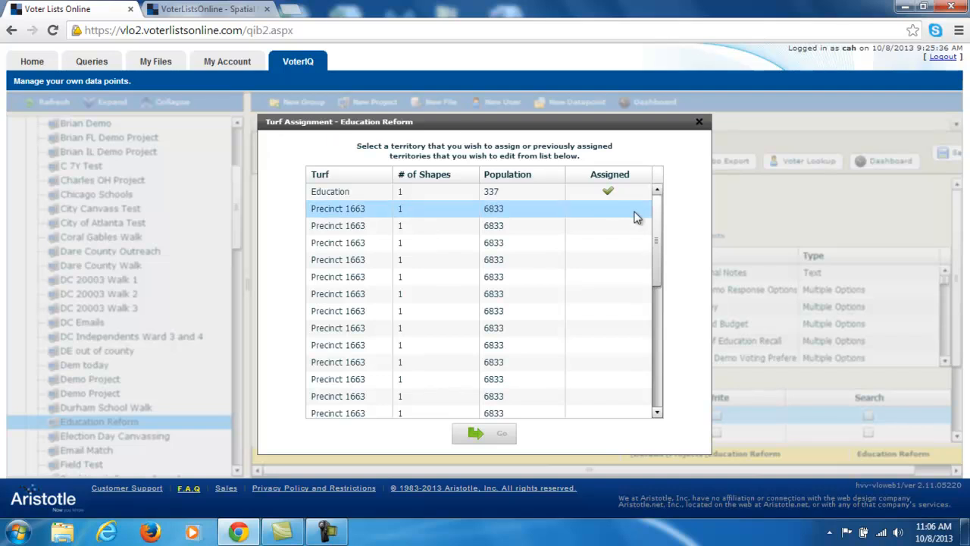
pyautogui.moveTo(656, 218); pyautogui.dragTo(671, 373)
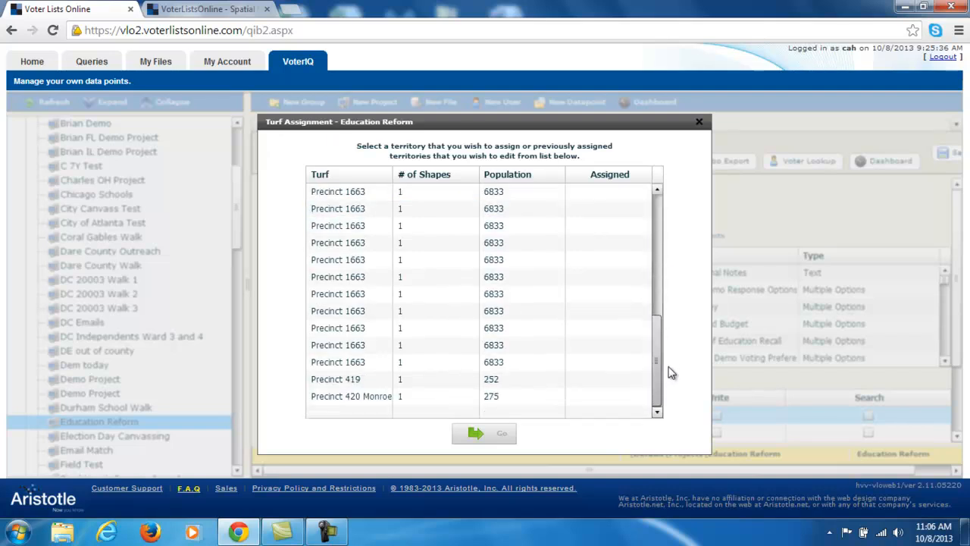
pyautogui.click(355, 402)
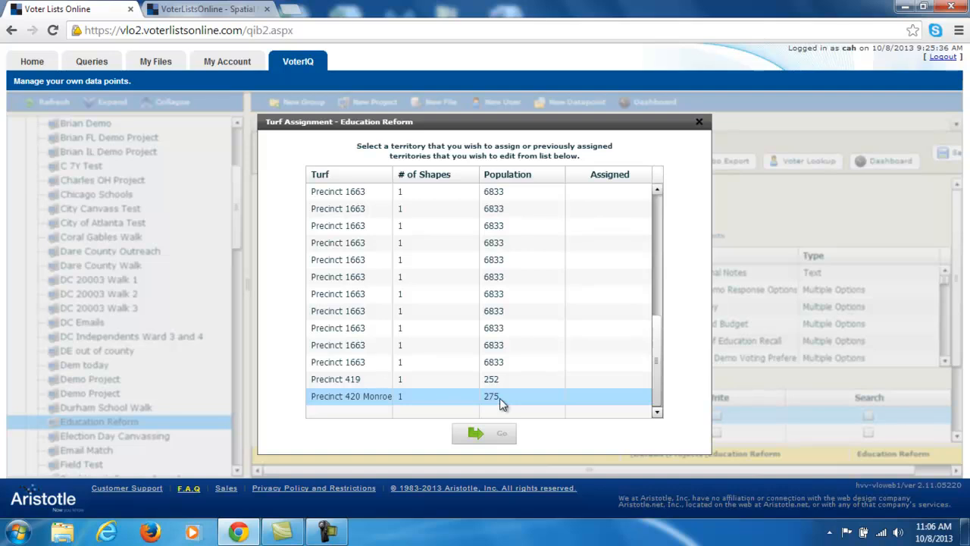
pyautogui.click(698, 121)
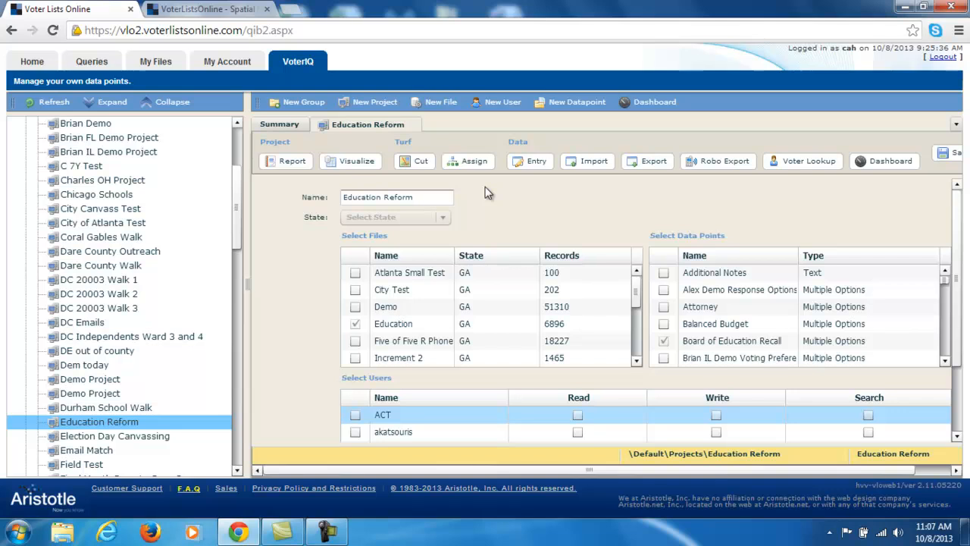
# Step: Return to the turf-cutting map and load the saved Precinct 420 Monroe turf
pyautogui.click(213, 9)
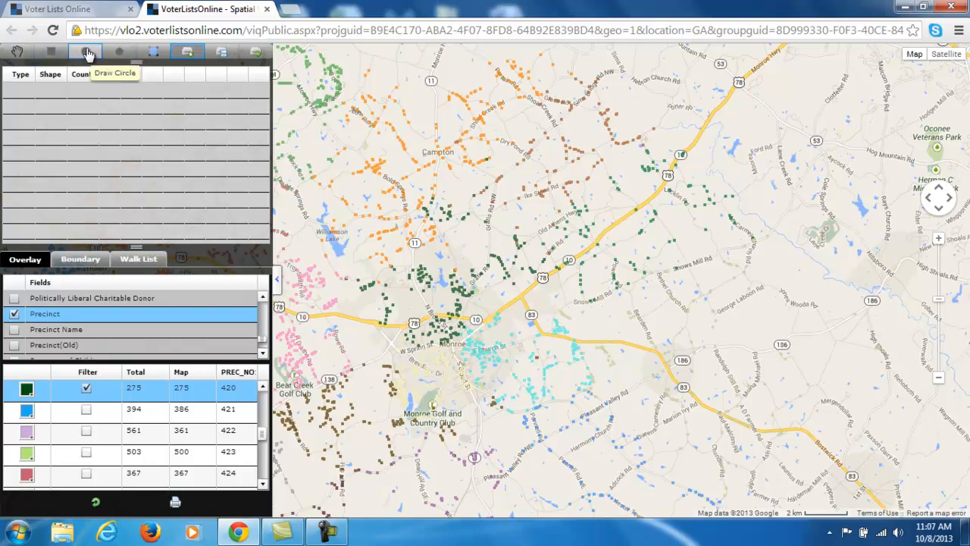
pyautogui.click(254, 53)
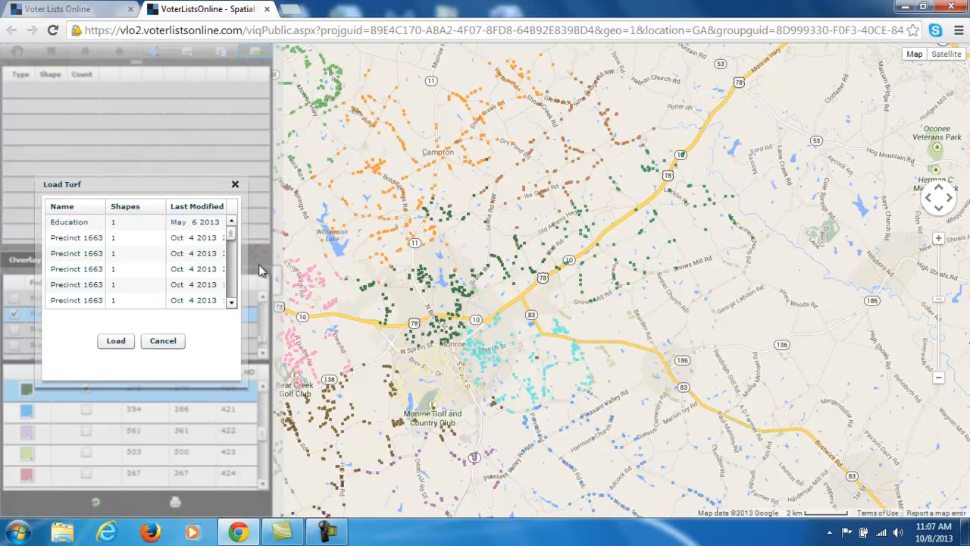
pyautogui.scroll(-1, 232, 252)
pyautogui.scroll(-3, 231, 252)
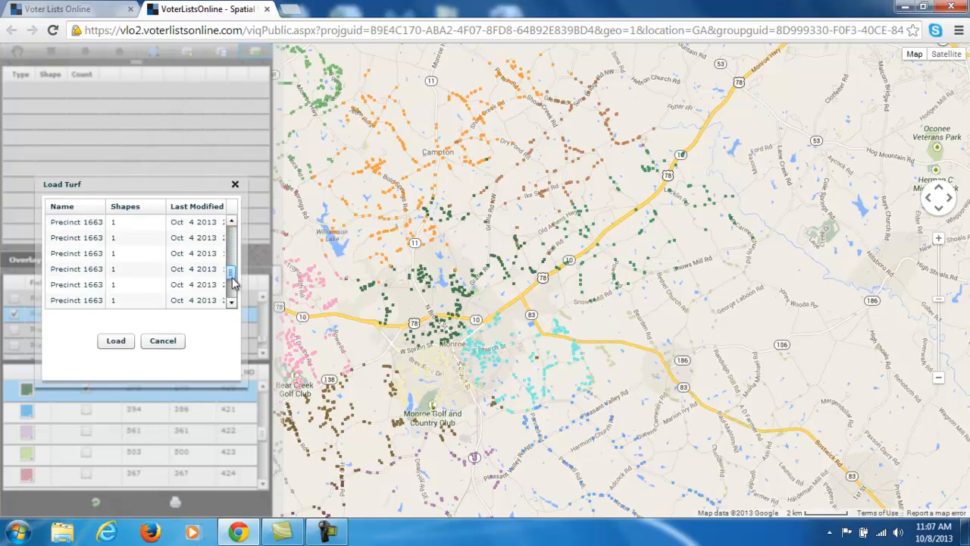
pyautogui.click(106, 300)
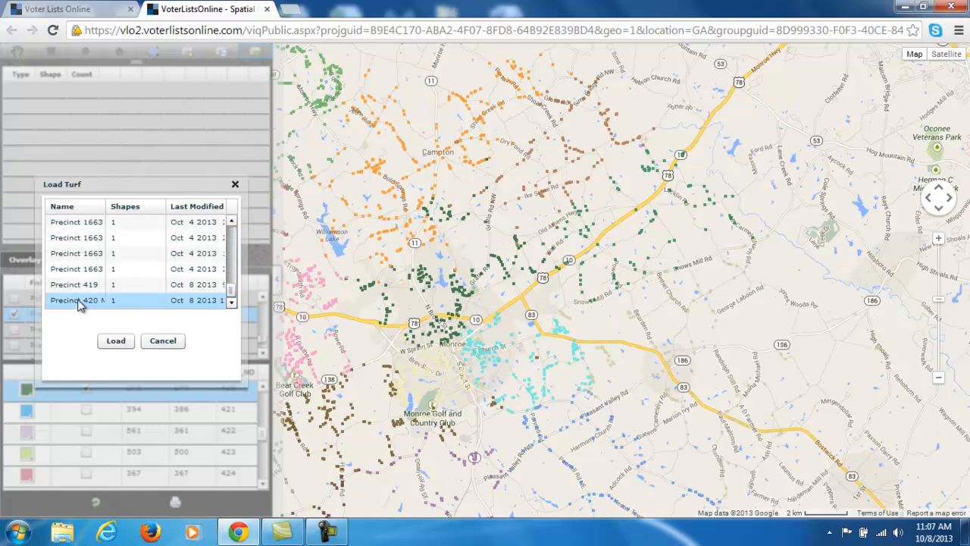
pyautogui.click(91, 304)
pyautogui.click(125, 344)
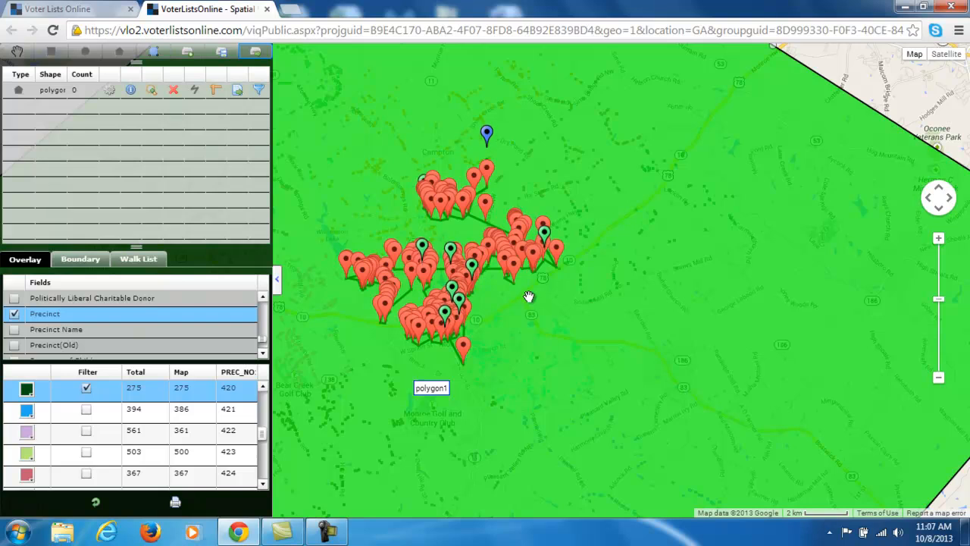
pyautogui.scroll(-1, 538, 326)
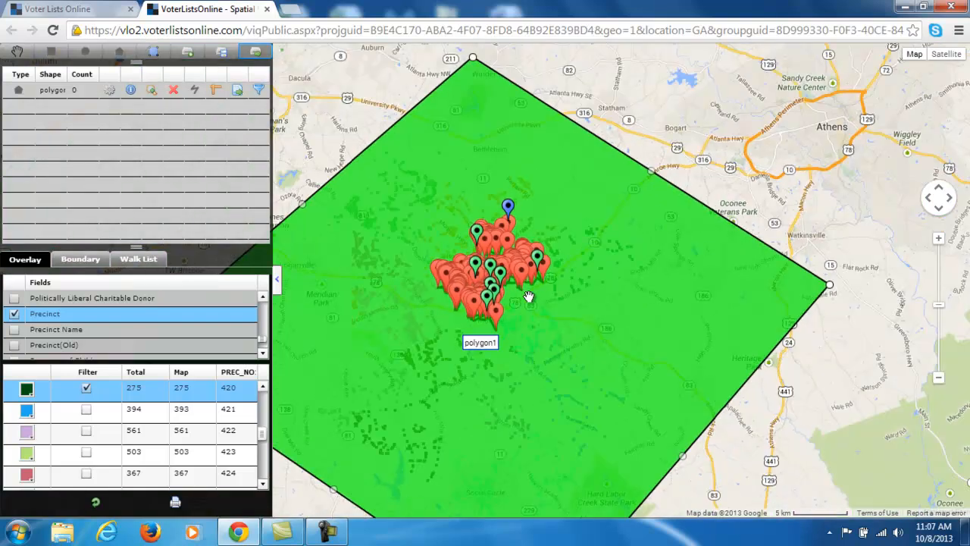